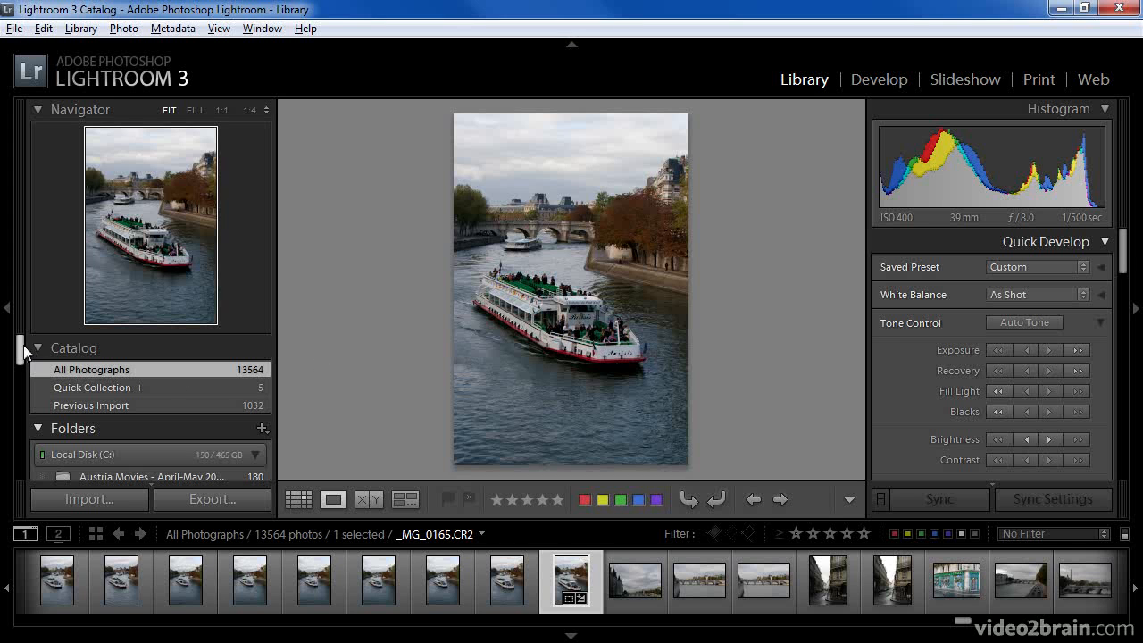
Step: Start a new smart collection named "Slow Shutter Speed" in the Smart Collections set, matching all of its rules
drag(19, 349, 20, 421)
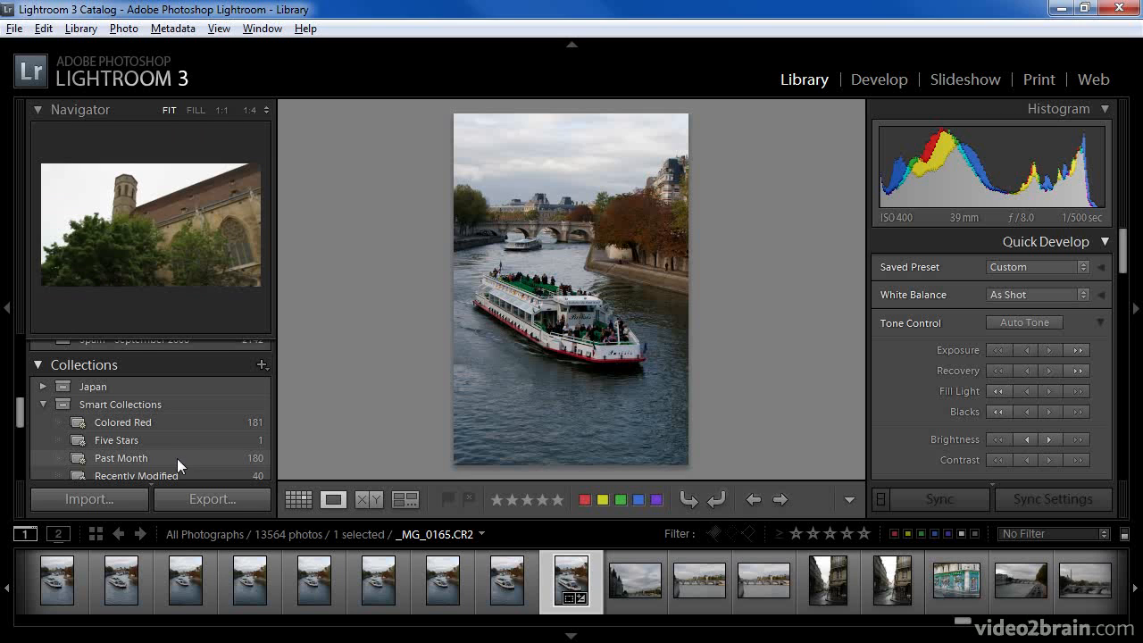
click(262, 365)
click(365, 407)
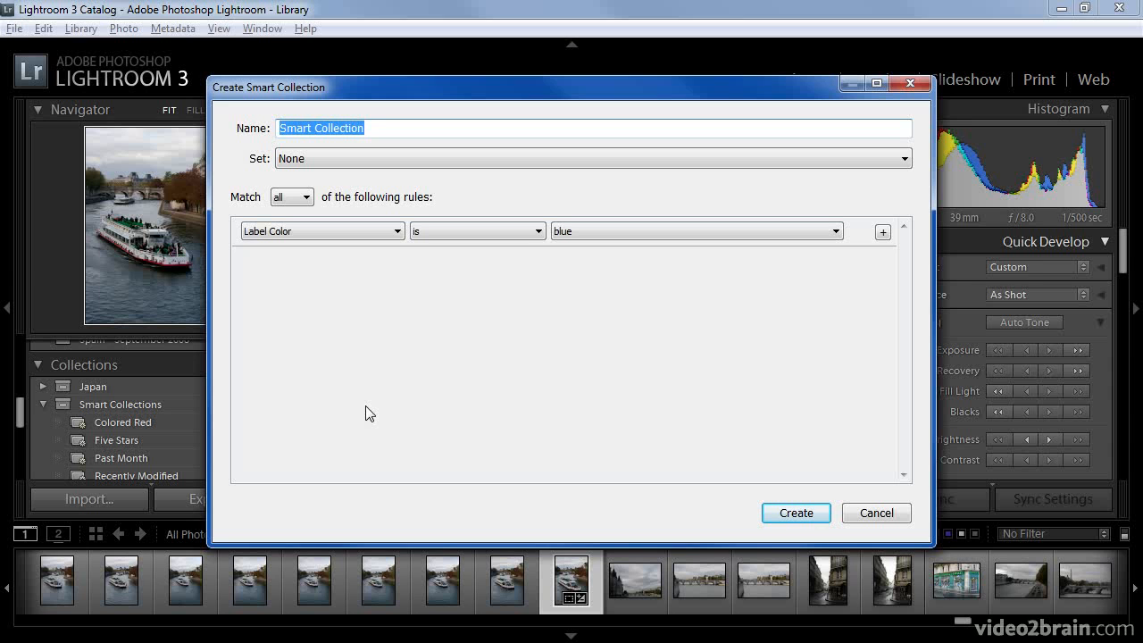
text(Slow Shut)
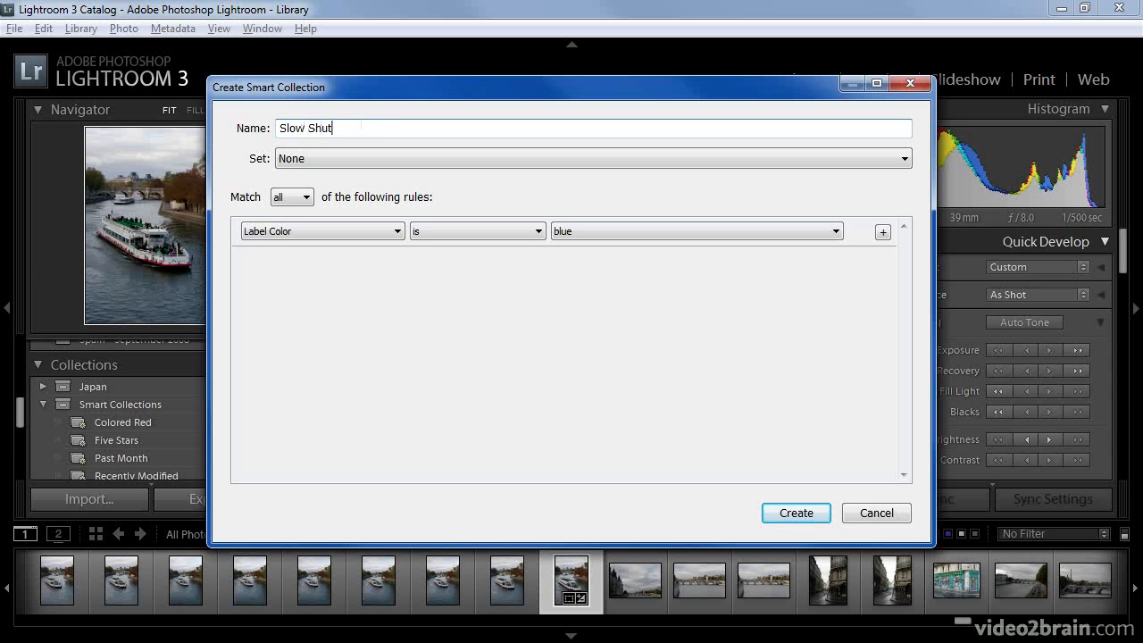
text(ter Speed)
click(759, 159)
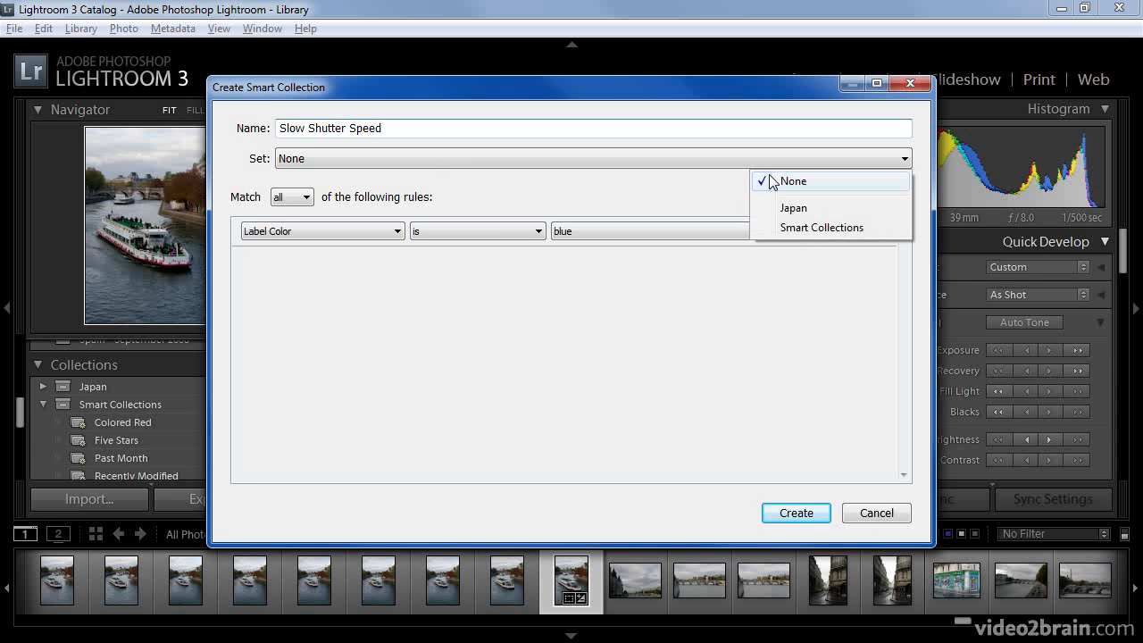
click(822, 228)
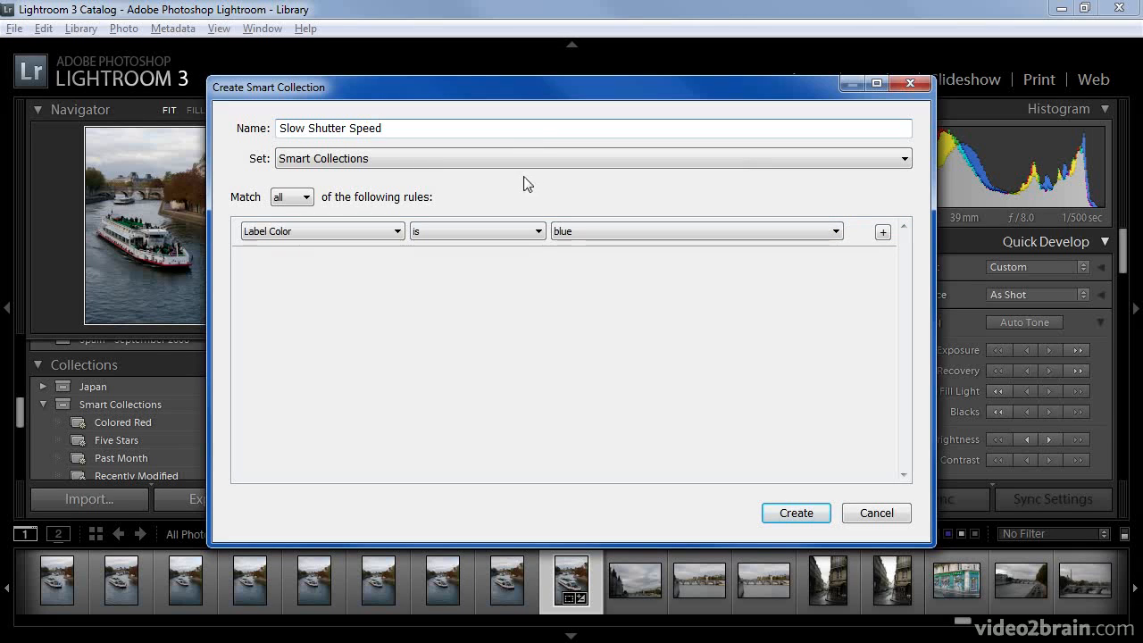
click(307, 197)
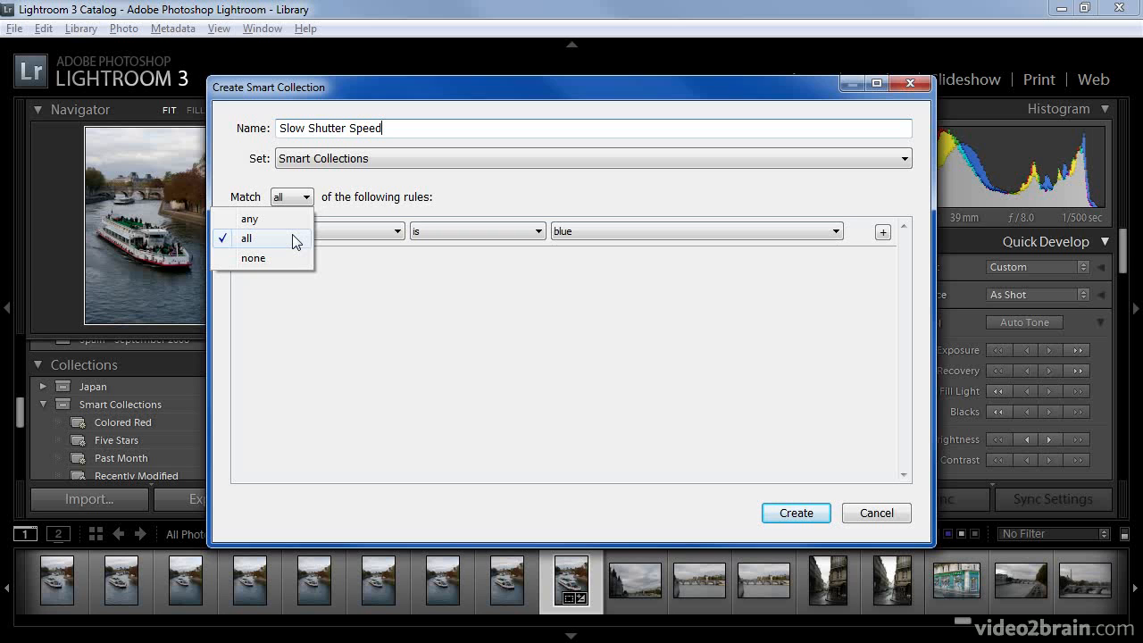
click(295, 238)
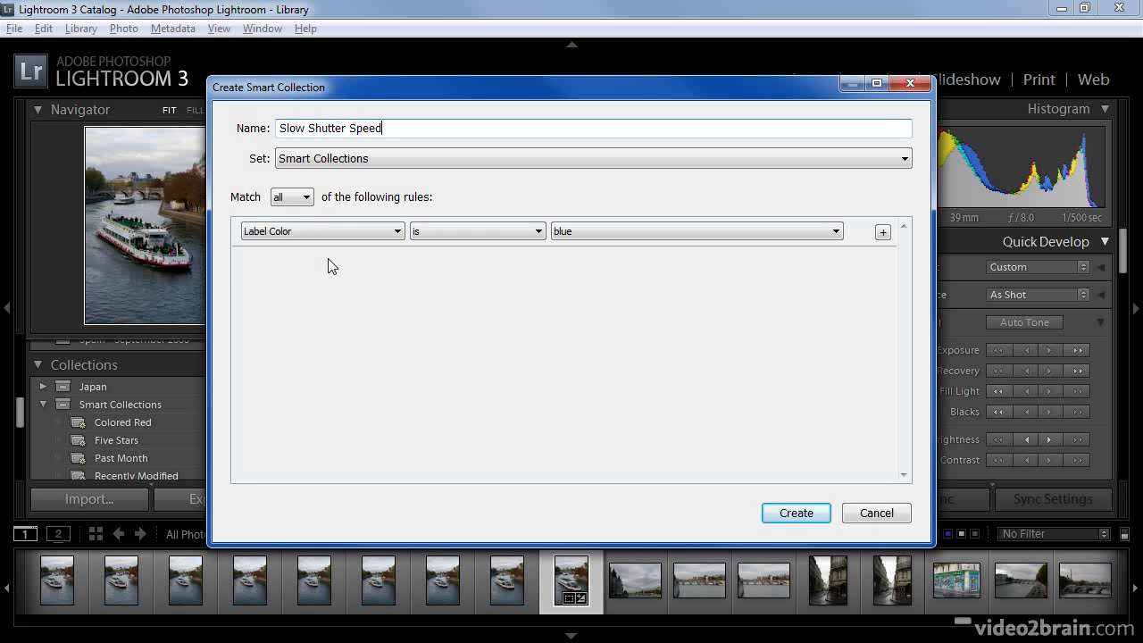
Step: Change the first rule's criterion to Shutter Speed with the condition "is greater than or equal to"
click(398, 234)
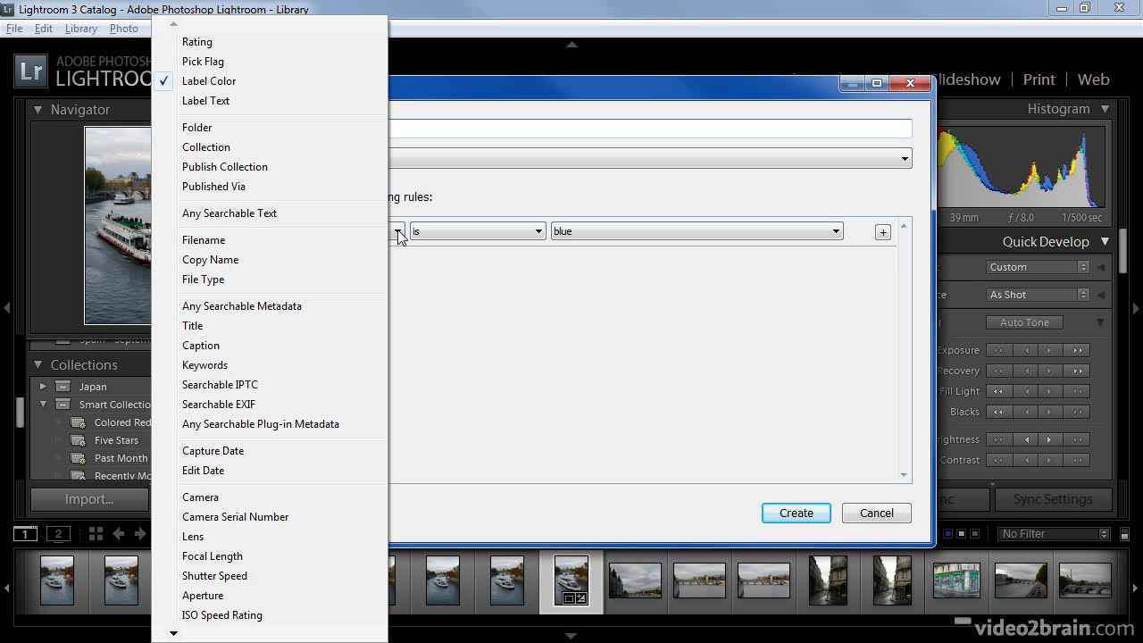
click(246, 576)
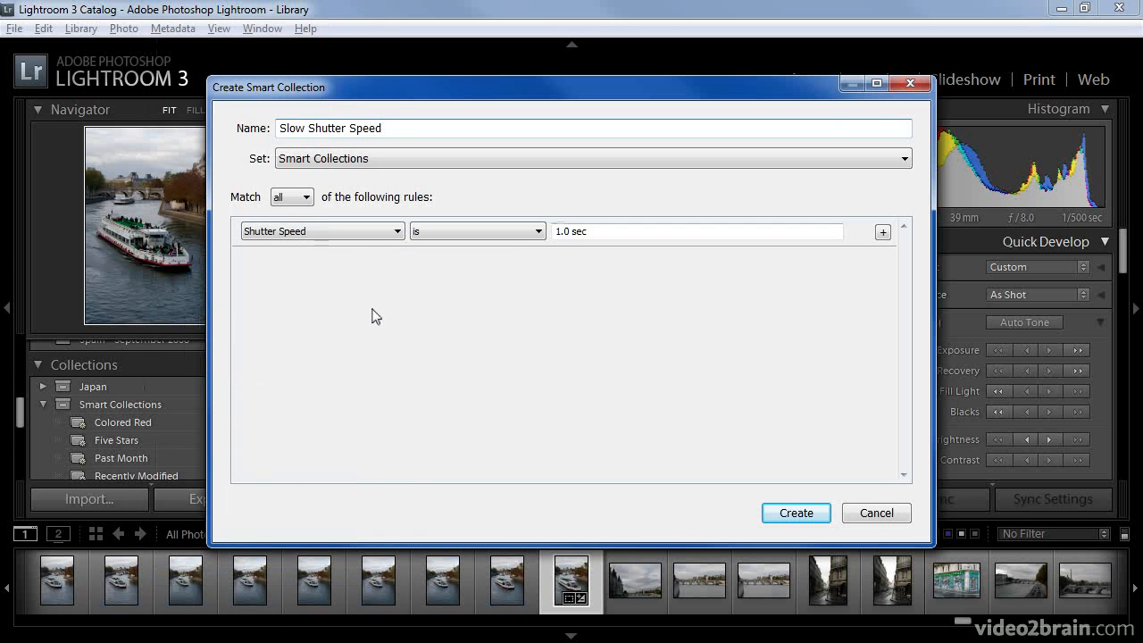
click(540, 232)
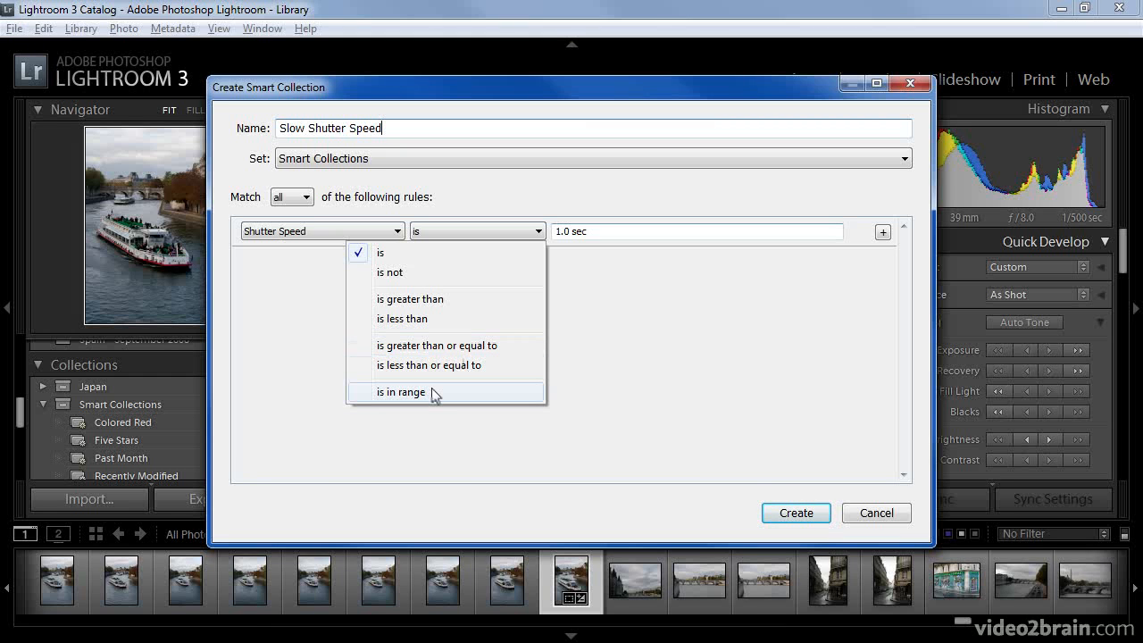
click(458, 351)
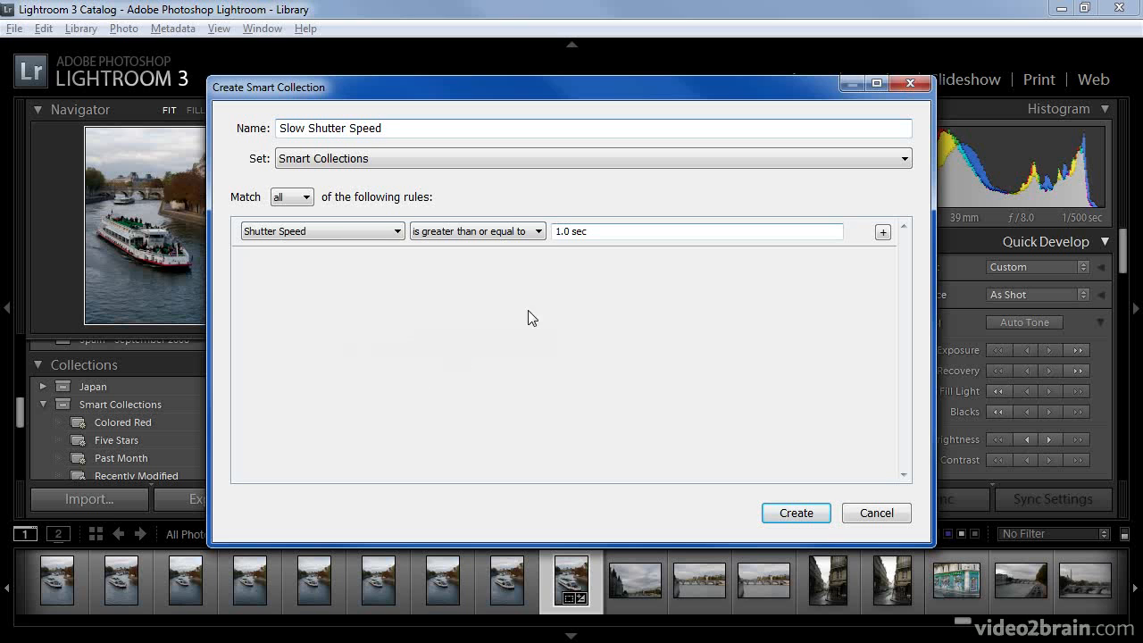
Step: Set the shutter speed rule's value to 0.25 sec
click(570, 231)
click(610, 235)
key(Left)
key(Left)
key(Left)
key(BackSpace)
key(BackSpace)
key(BackSpace)
key(BackSpace)
text(0.25)
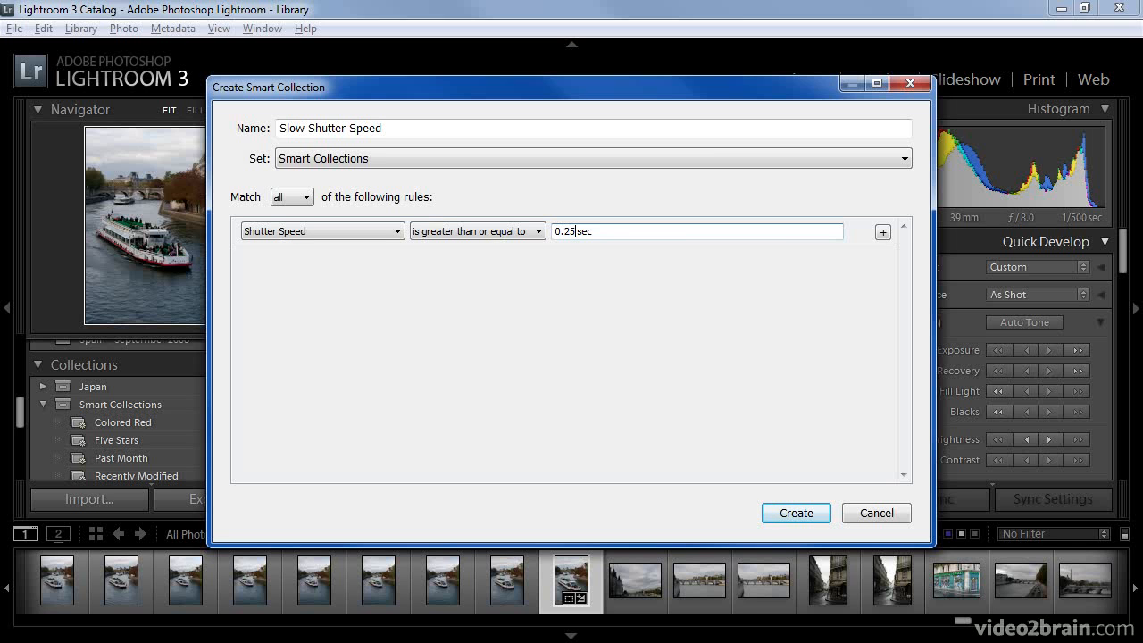
Step: Add a second rule, Focal Length is less than 150, and create the smart collection
click(882, 233)
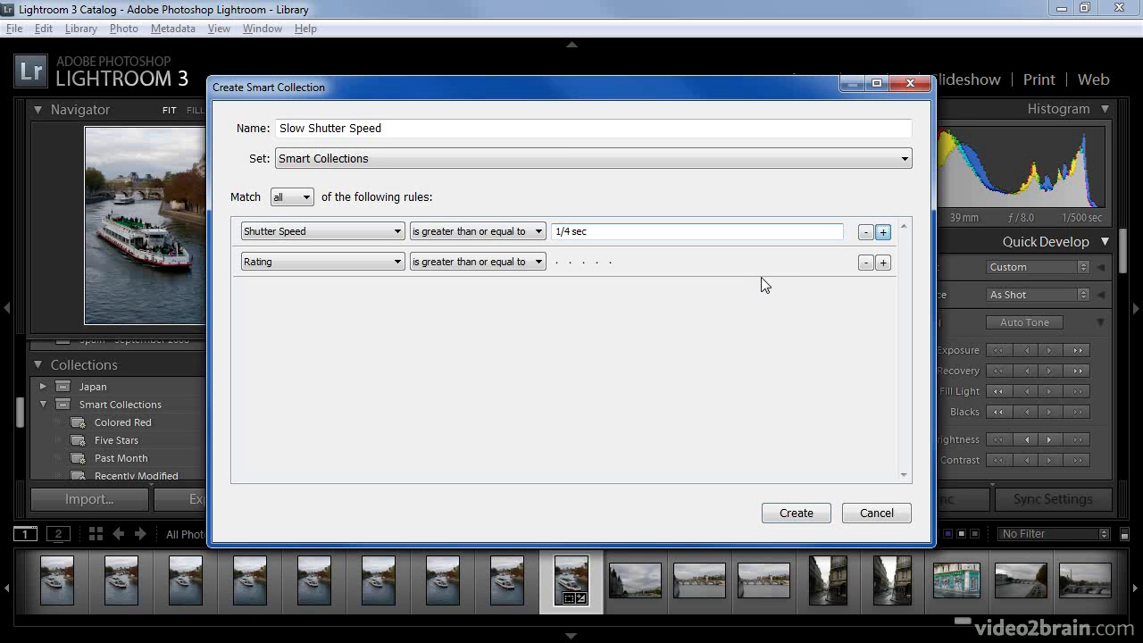
click(399, 264)
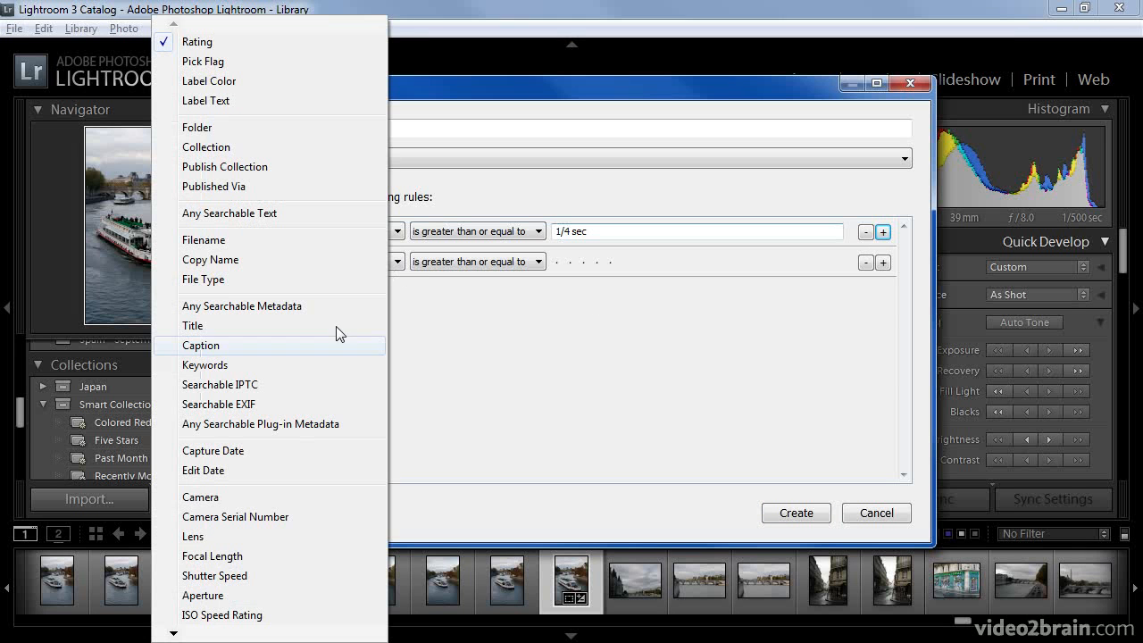
click(242, 556)
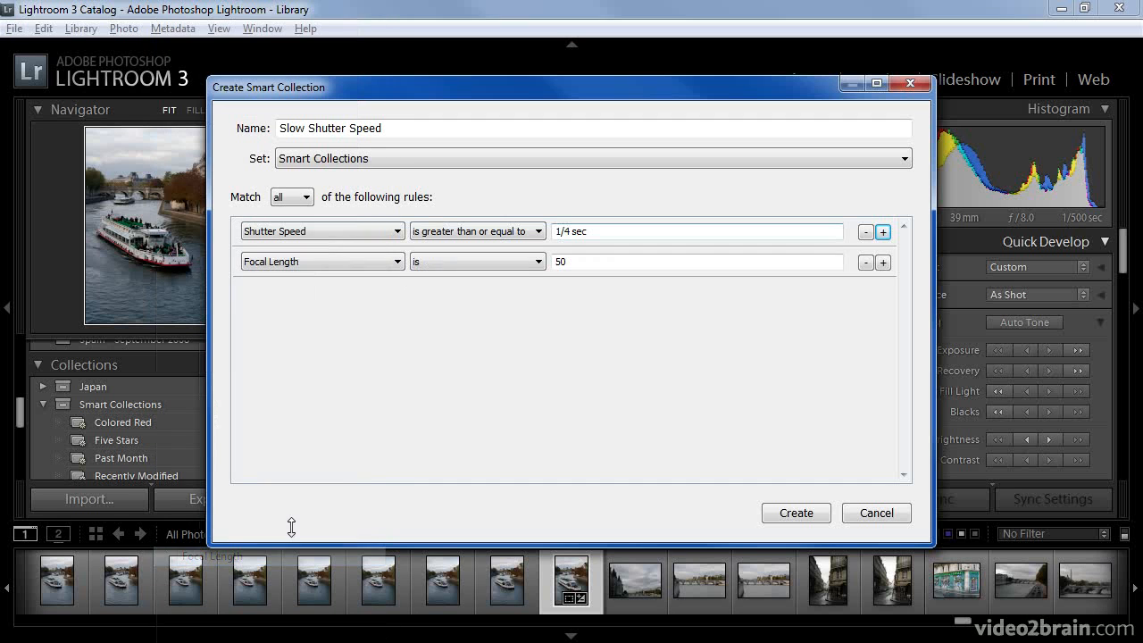
click(537, 262)
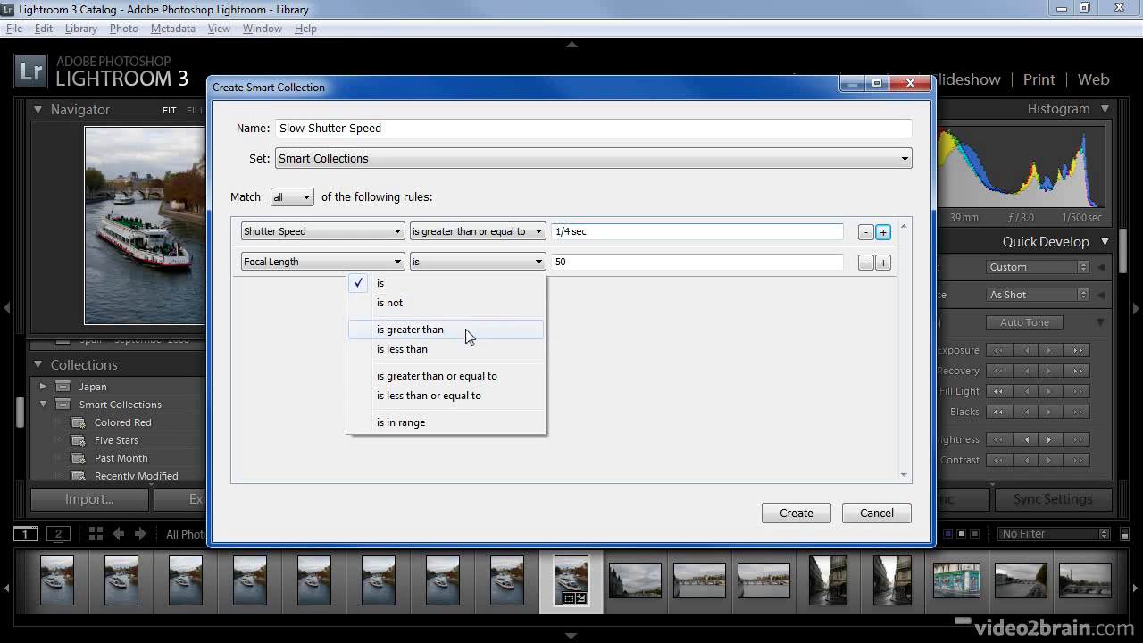
click(455, 356)
double_click(590, 262)
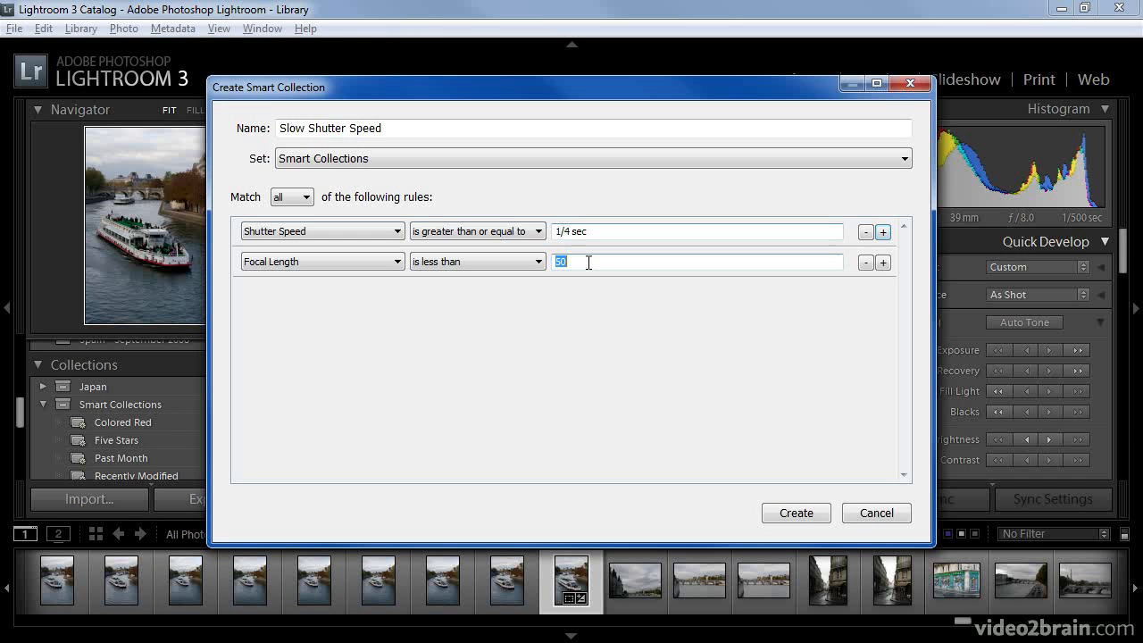
text(150)
click(816, 512)
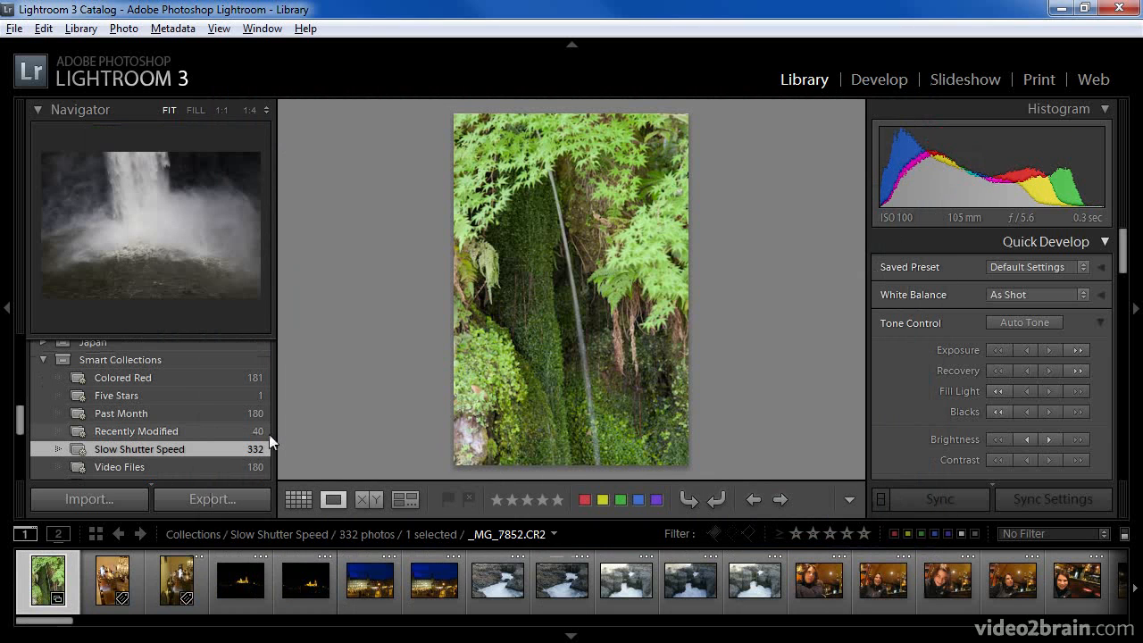
Step: Browse further along the Slow Shutter Speed collection's photos and view the night street shot with light trails, _MG_9050.CR2
drag(51, 622, 134, 629)
click(218, 592)
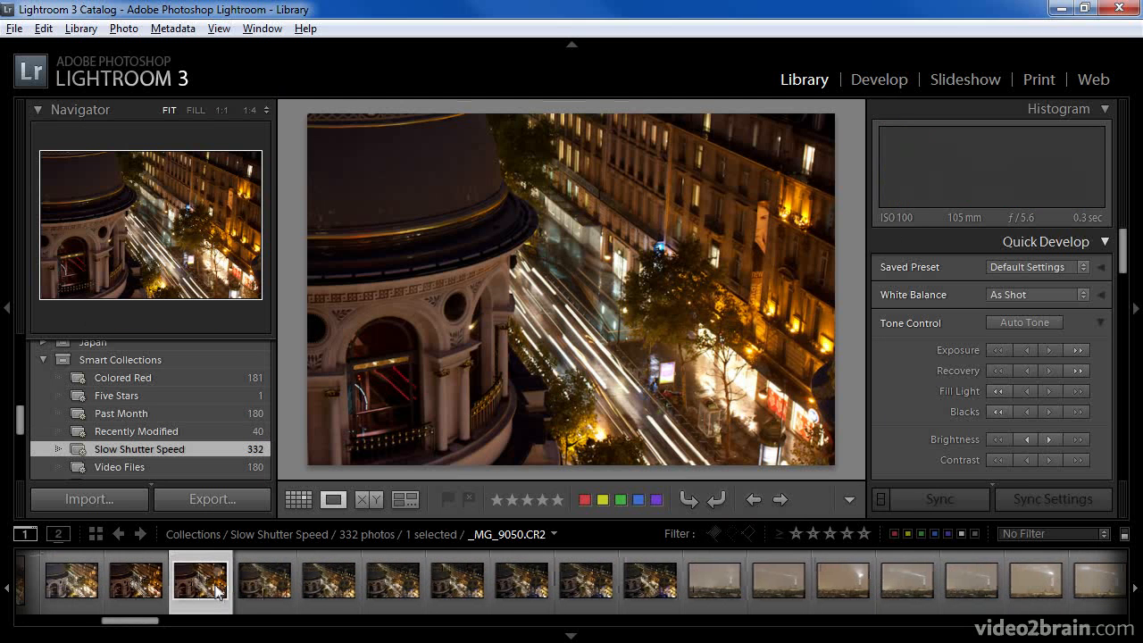